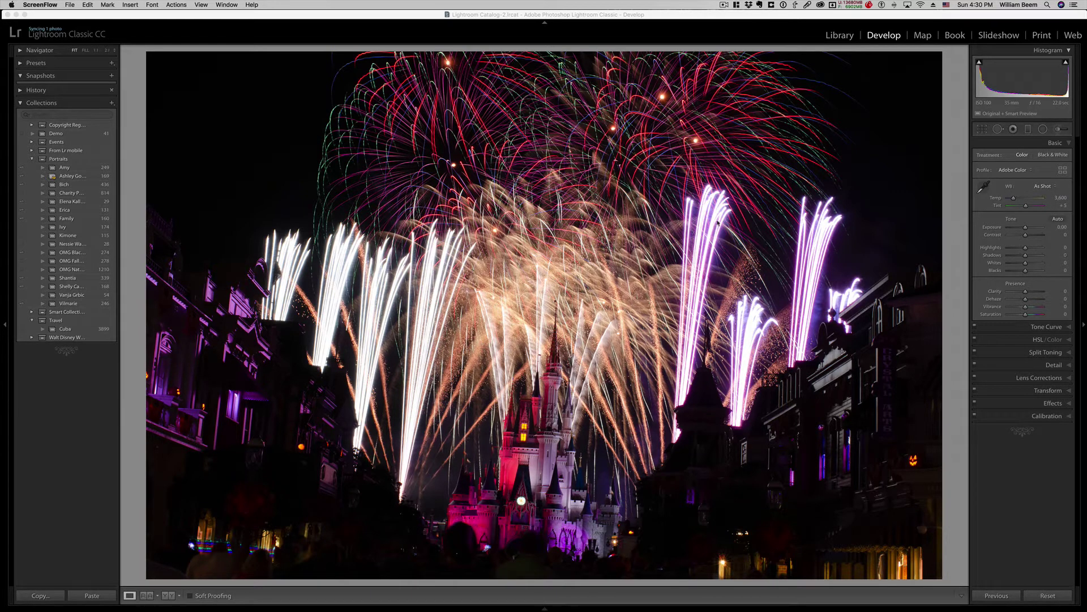
Step: Show the fireworks photo in the Library and check its metadata: 23 s, f/16, ISO 100
{"action": "left_click", "coordinate": [842, 36]}
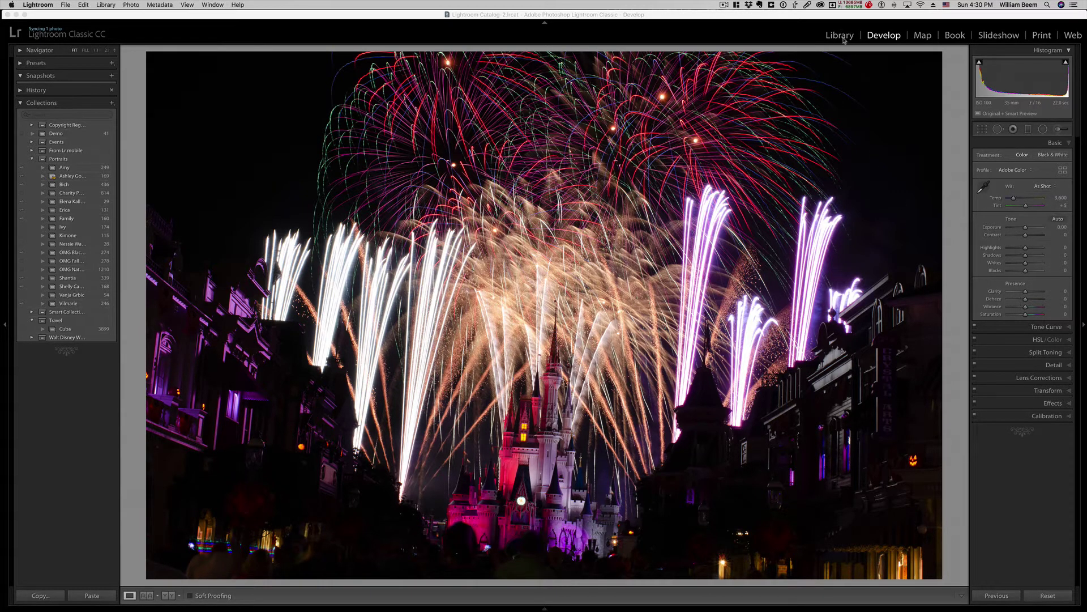
{"action": "left_click", "coordinate": [842, 36]}
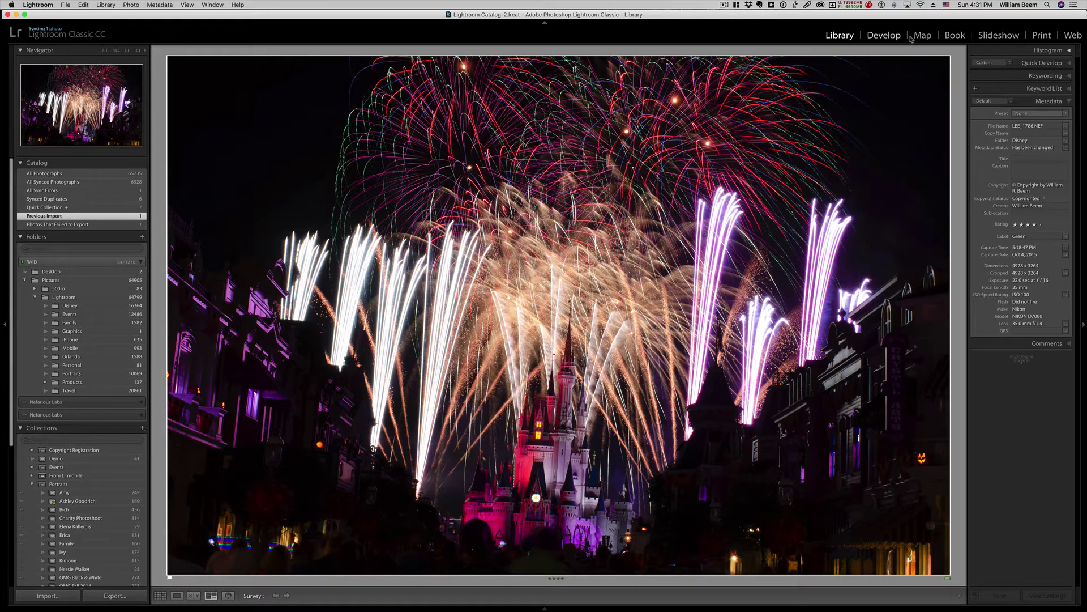
Step: In Develop, enable lens profile corrections and chromatic aberration removal, then compare before and after
{"action": "left_click", "coordinate": [885, 37]}
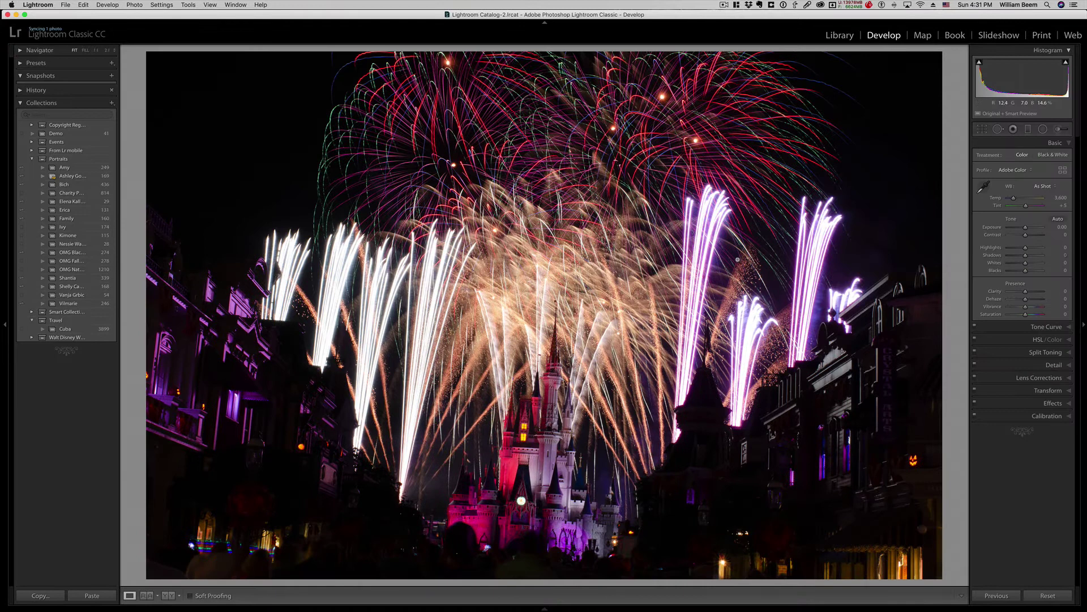
{"action": "left_click", "coordinate": [1069, 378]}
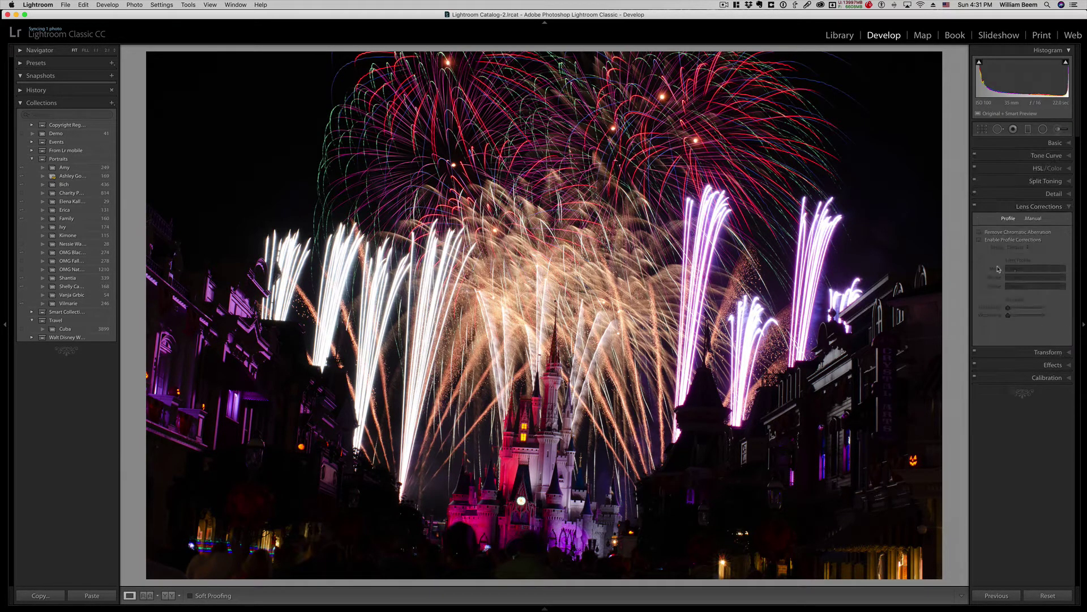
{"action": "left_click", "coordinate": [979, 240]}
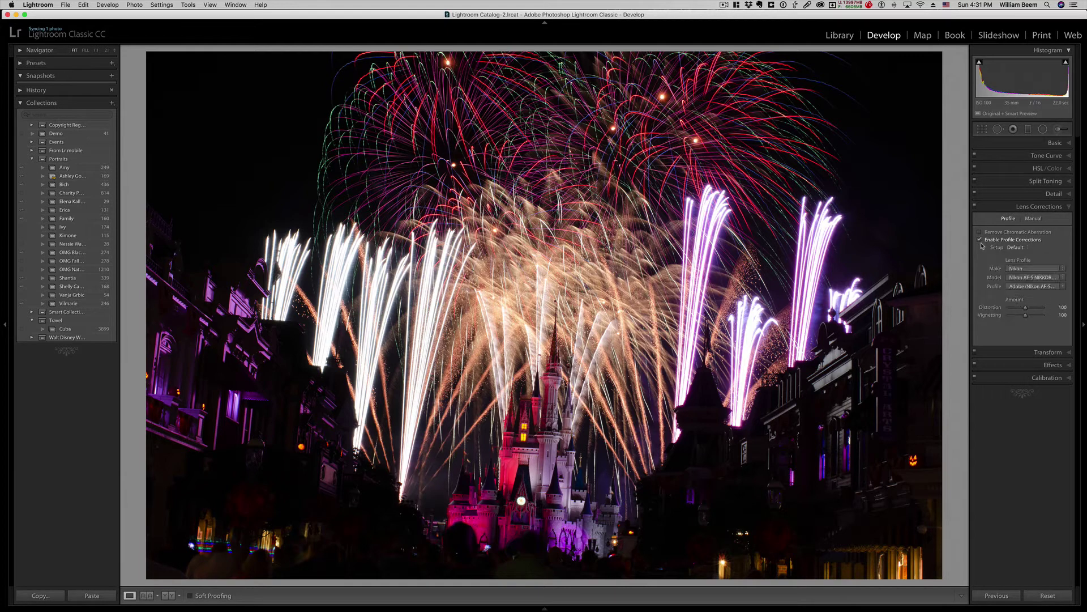
{"action": "left_click", "coordinate": [979, 232]}
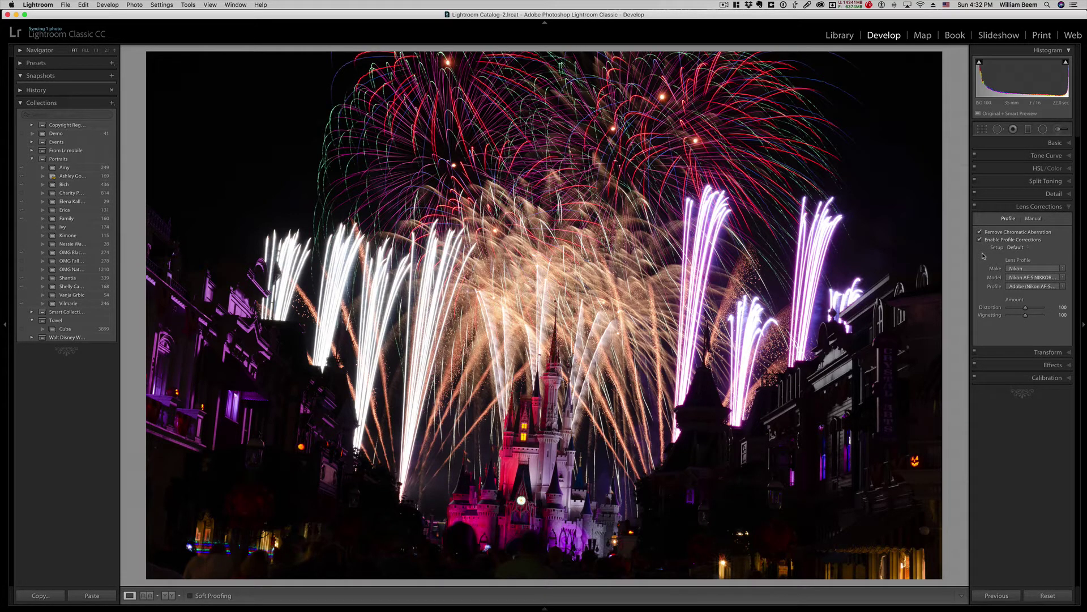
{"action": "key", "text": "backslash"}
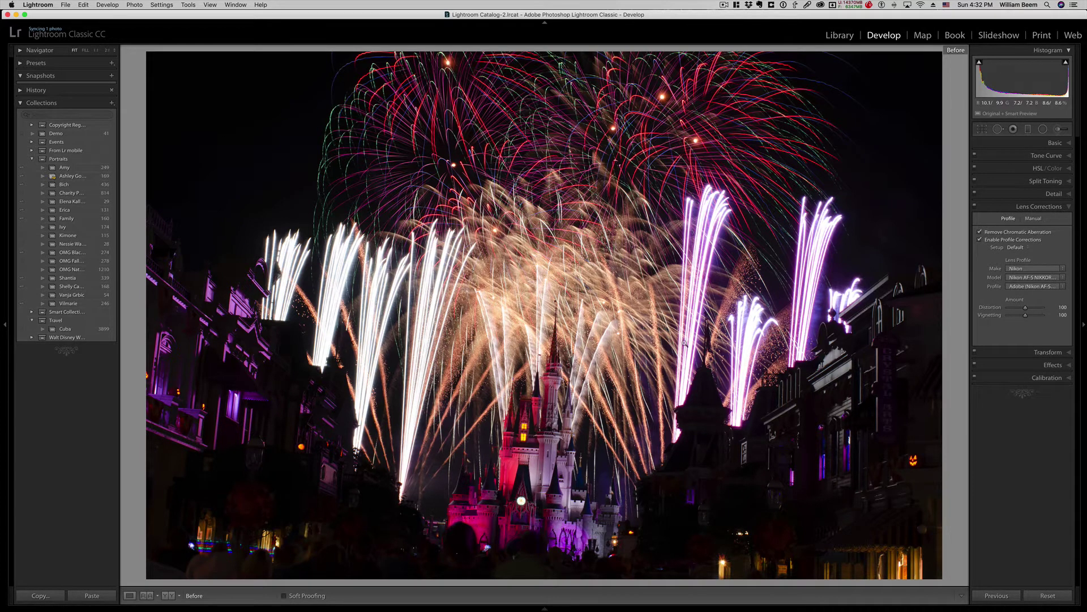
{"action": "key", "text": "backslash"}
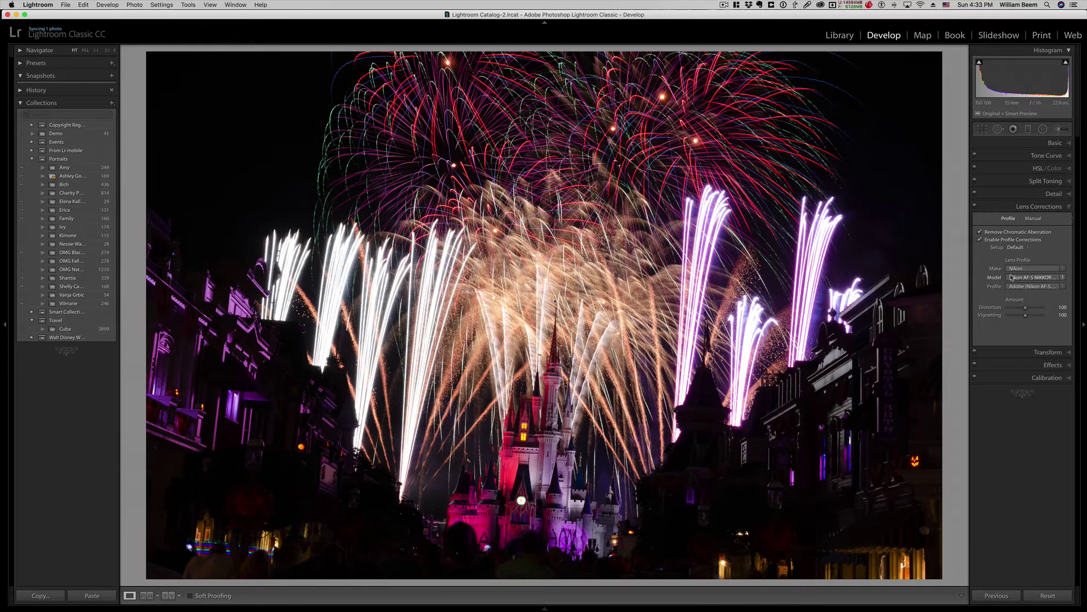
Step: Straighten and crop the photo to a -3.64° angle so the castle and buildings stand level
{"action": "left_click", "coordinate": [982, 129]}
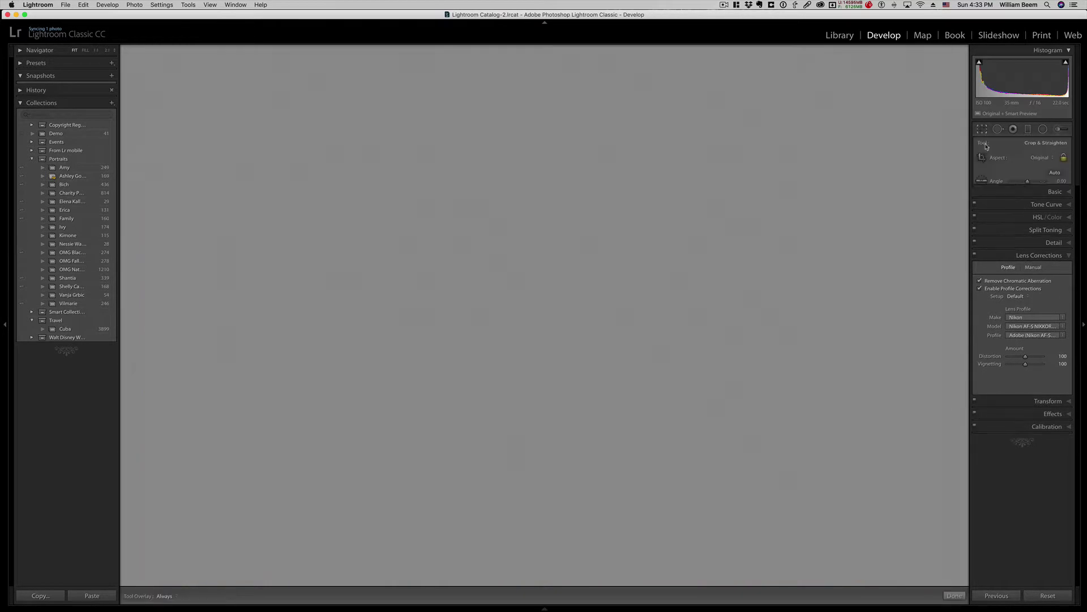
{"action": "left_click_drag", "start_coordinate": [954, 285], "coordinate": [959, 254]}
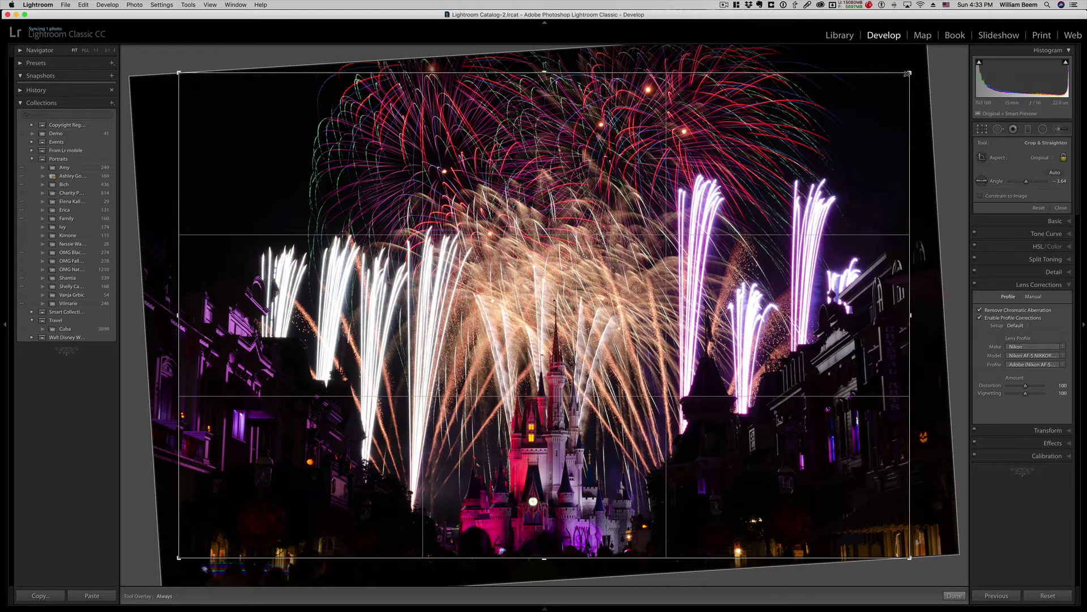
{"action": "key", "text": "Return"}
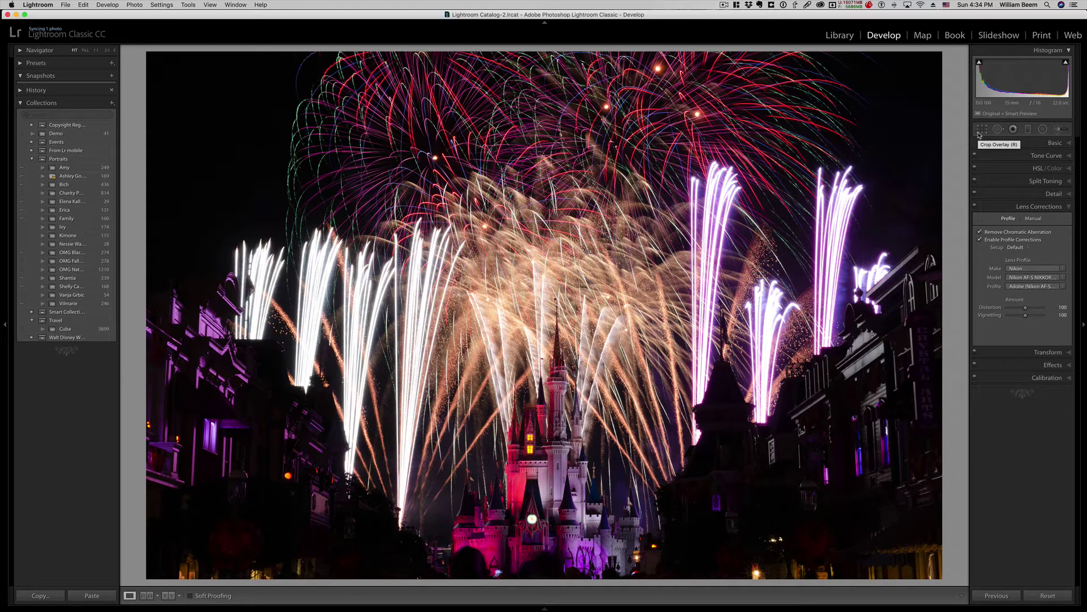
Step: In the Basic panel, raise Shadows to +100 and Dehaze to +40
{"action": "left_click", "coordinate": [1066, 144]}
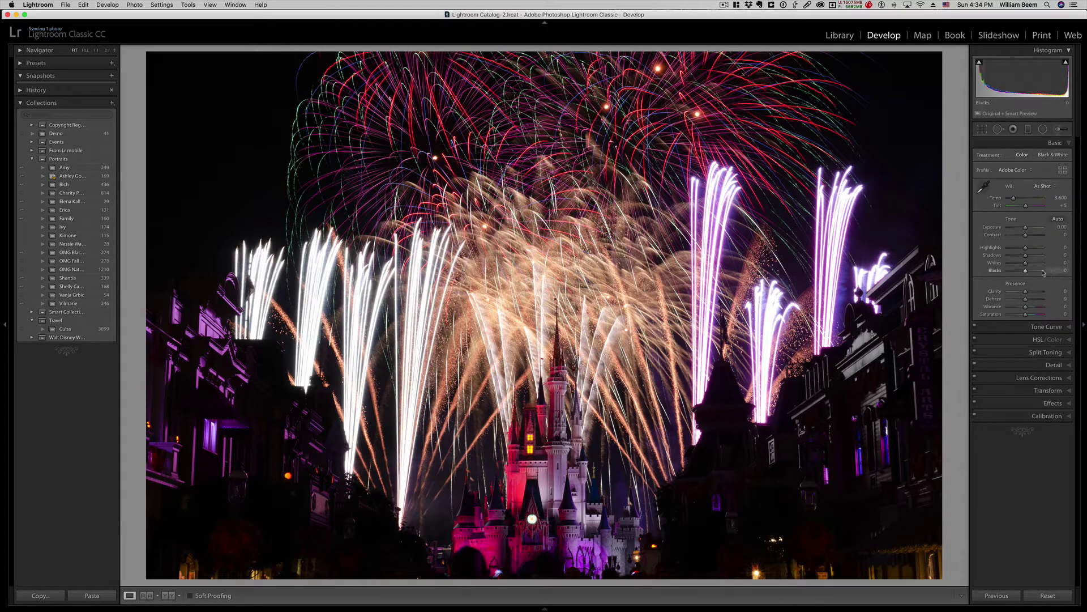
{"action": "left_click_drag", "start_coordinate": [1025, 255], "coordinate": [1047, 257]}
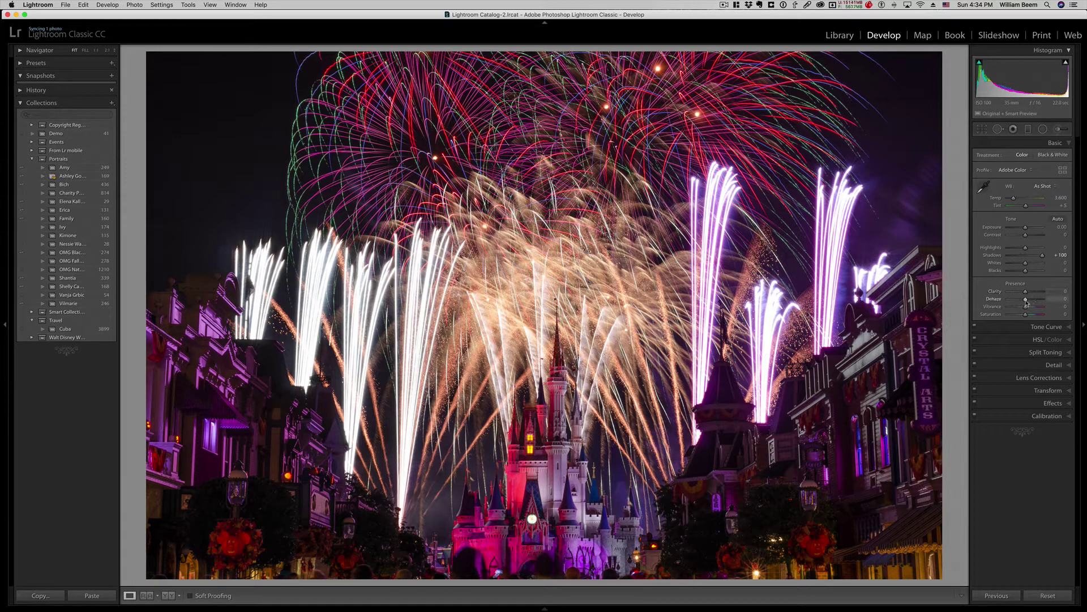
{"action": "left_click_drag", "start_coordinate": [1027, 300], "coordinate": [1024, 273]}
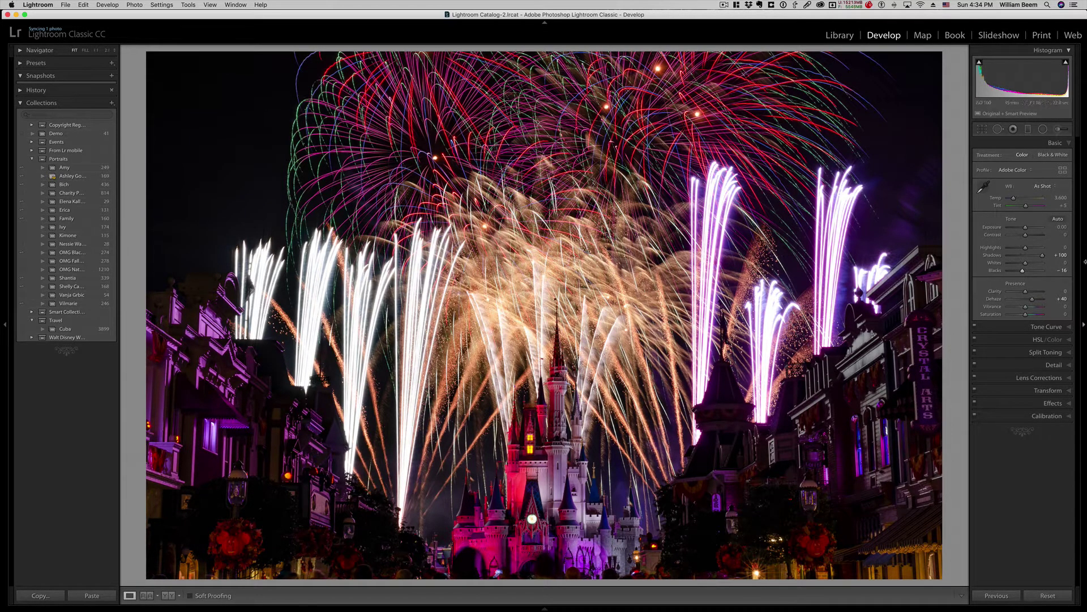
Step: Set Whites +22, Highlights -3 and Contrast +30, comparing before and after twice
{"action": "left_click_drag", "start_coordinate": [1025, 263], "coordinate": [1031, 264]}
{"action": "left_click_drag", "start_coordinate": [1025, 251], "coordinate": [1027, 251]}
{"action": "left_click_drag", "start_coordinate": [1026, 250], "coordinate": [1025, 250]}
{"action": "left_click_drag", "start_coordinate": [1028, 238], "coordinate": [1030, 238]}
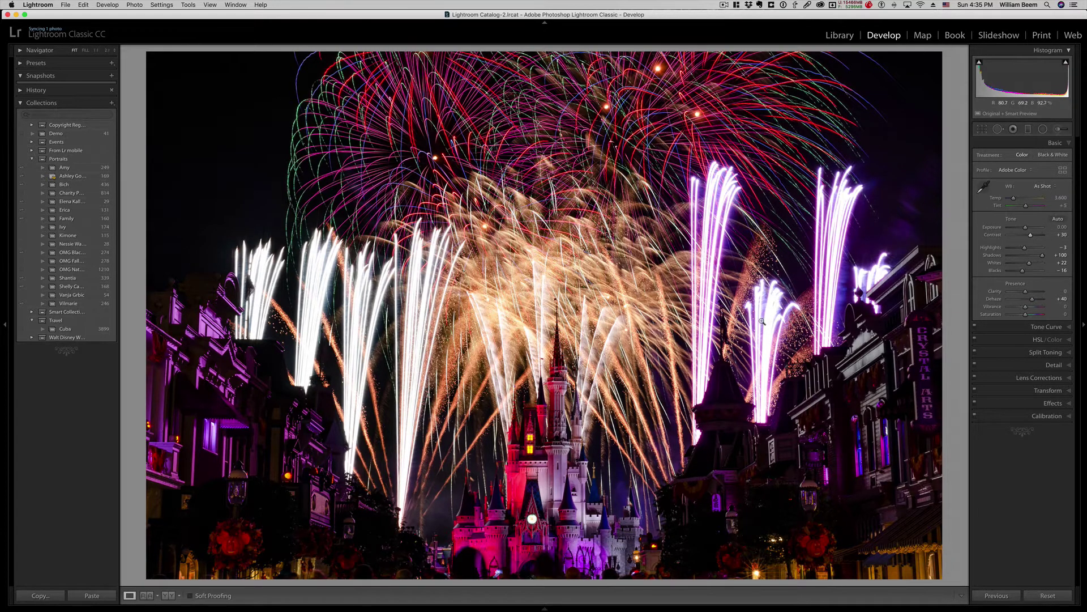
{"action": "key", "text": "backslash"}
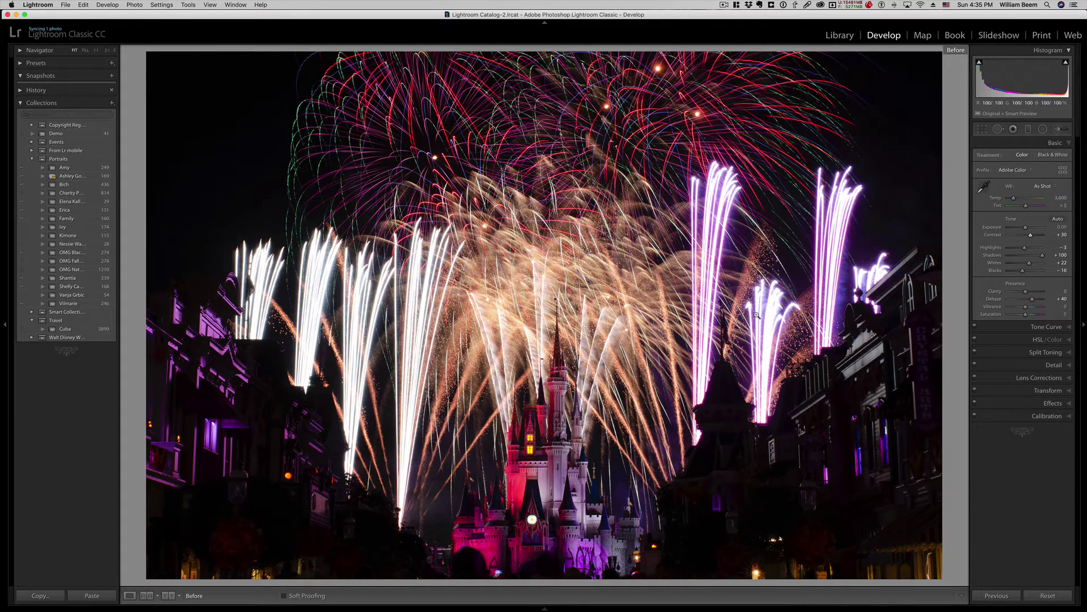
{"action": "key", "text": "backslash"}
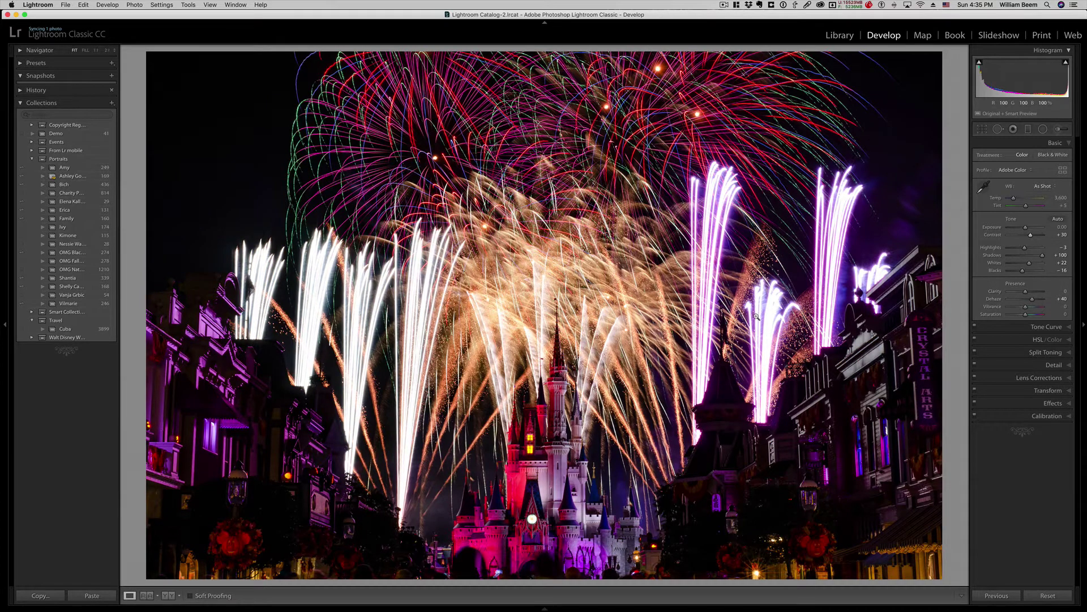
{"action": "key", "text": "backslash"}
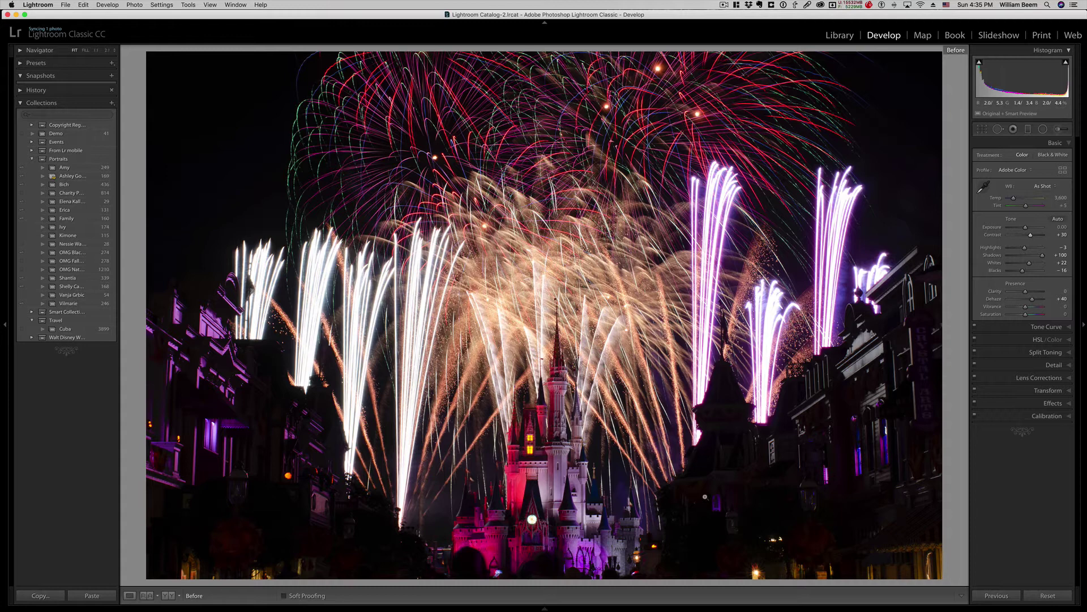
{"action": "key", "text": "backslash"}
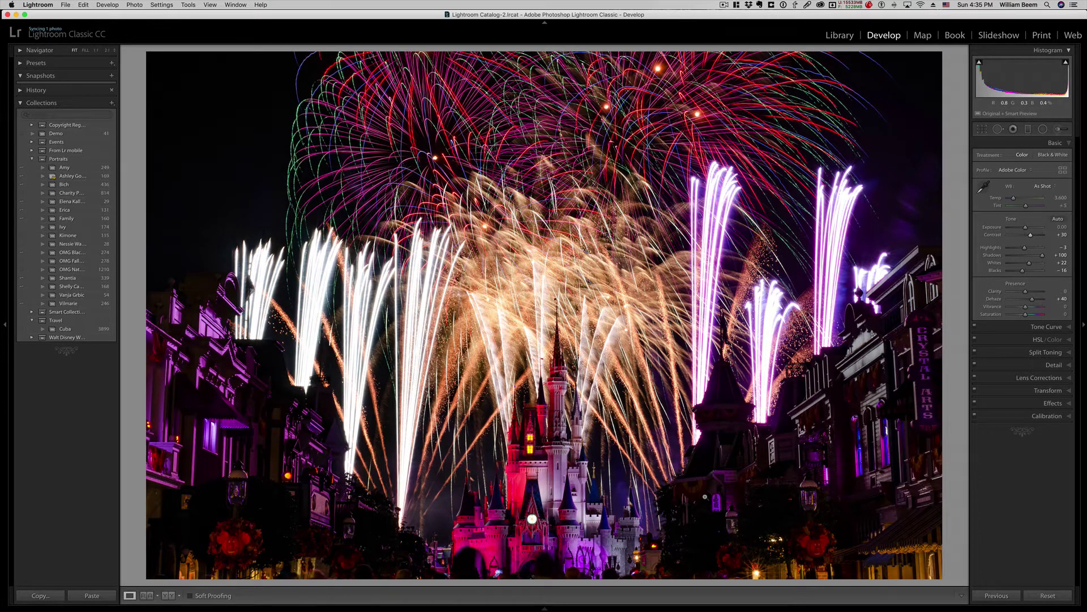
Step: Preview the sharpening mask and raise Detail-panel Masking to 83 so sharpening hits only edges
{"action": "left_click", "coordinate": [1069, 367]}
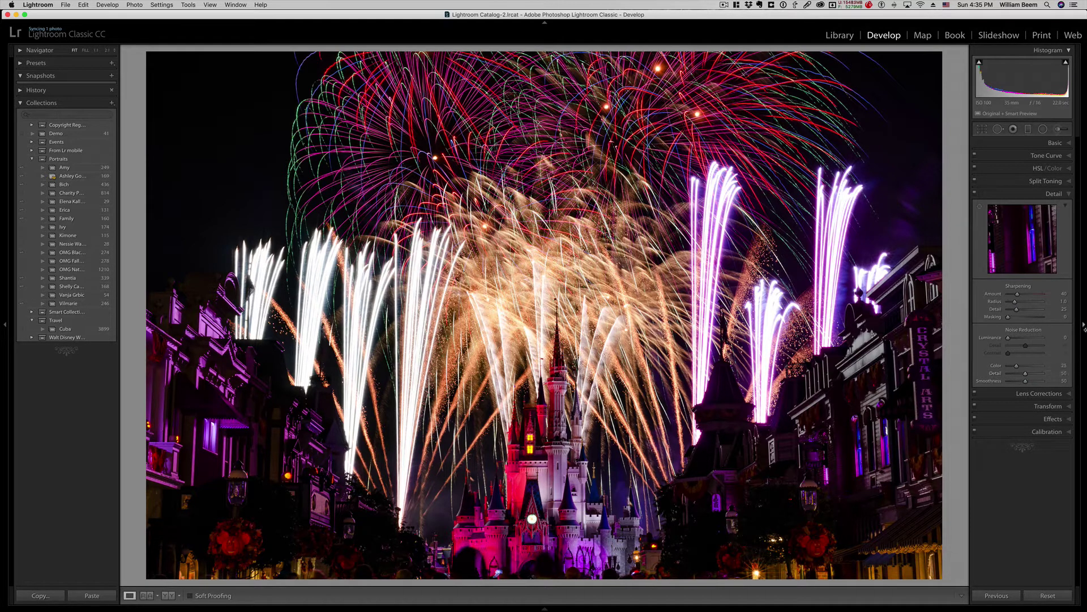
{"action": "key", "text": "alt"}
{"action": "left_click", "coordinate": [1009, 317], "text": "alt"}
{"action": "left_click_drag", "start_coordinate": [1013, 319], "coordinate": [1032, 329]}
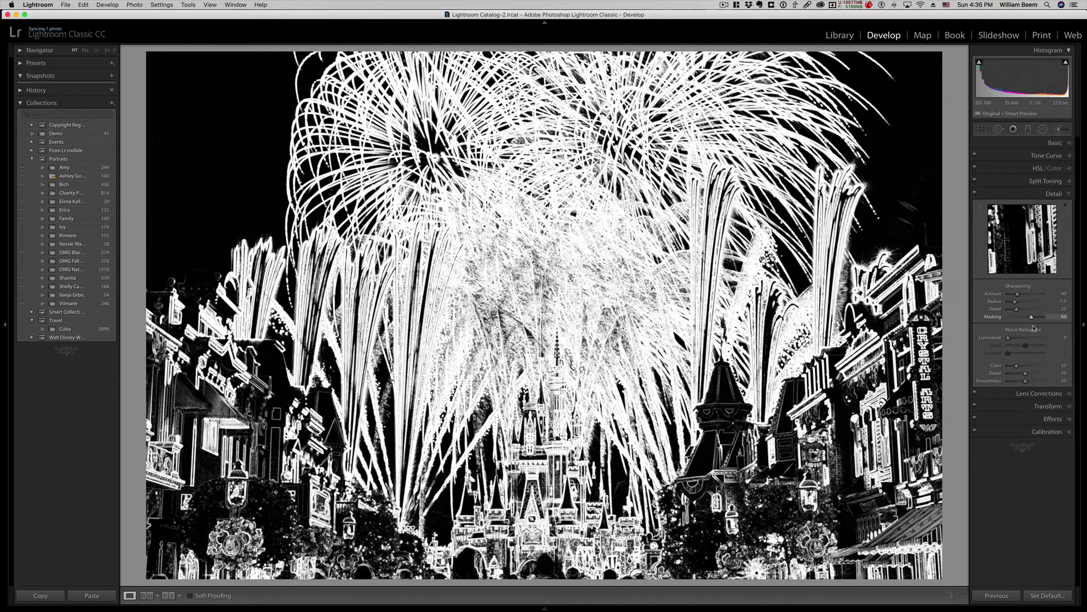
{"action": "left_click_drag", "start_coordinate": [1034, 325], "coordinate": [1040, 325]}
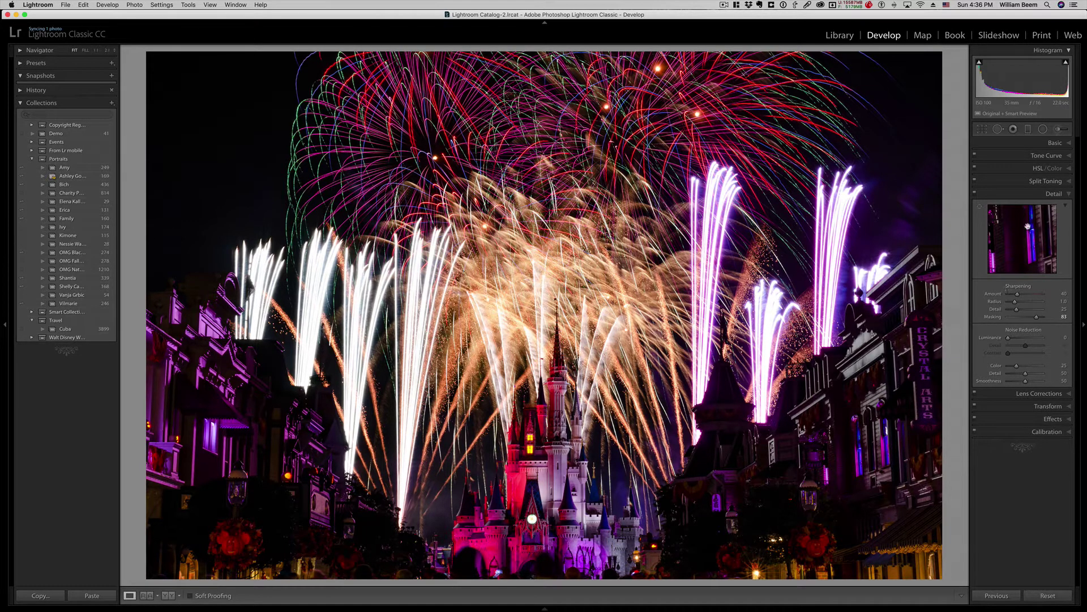
Step: Set Clarity +26 and Vibrance +31 with the Adjustment Brush and paint a stroke over the fireworks
{"action": "left_click", "coordinate": [1071, 144]}
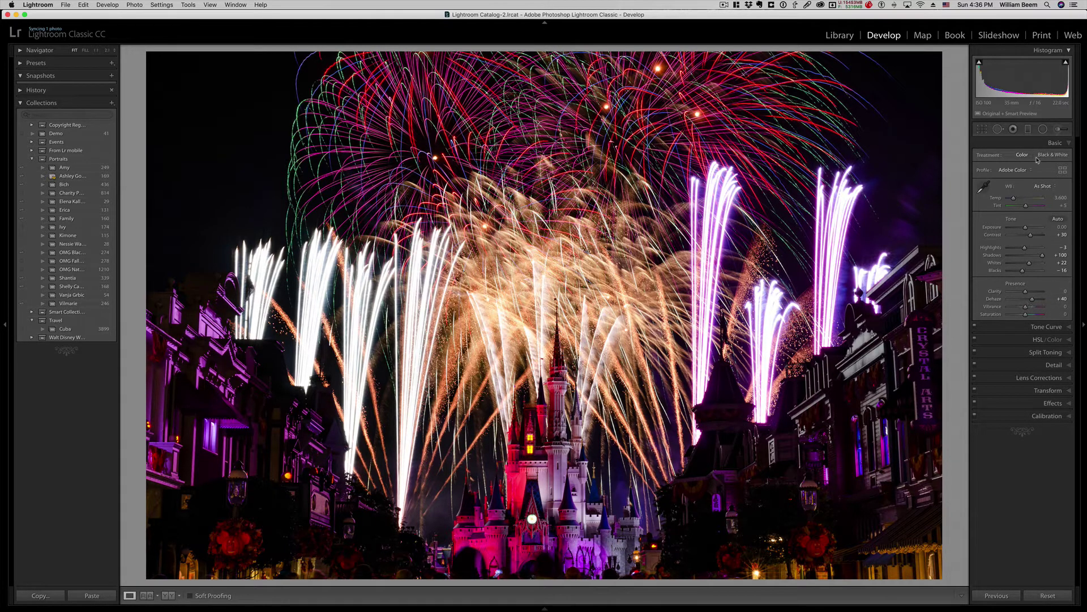
{"action": "left_click", "coordinate": [1062, 130]}
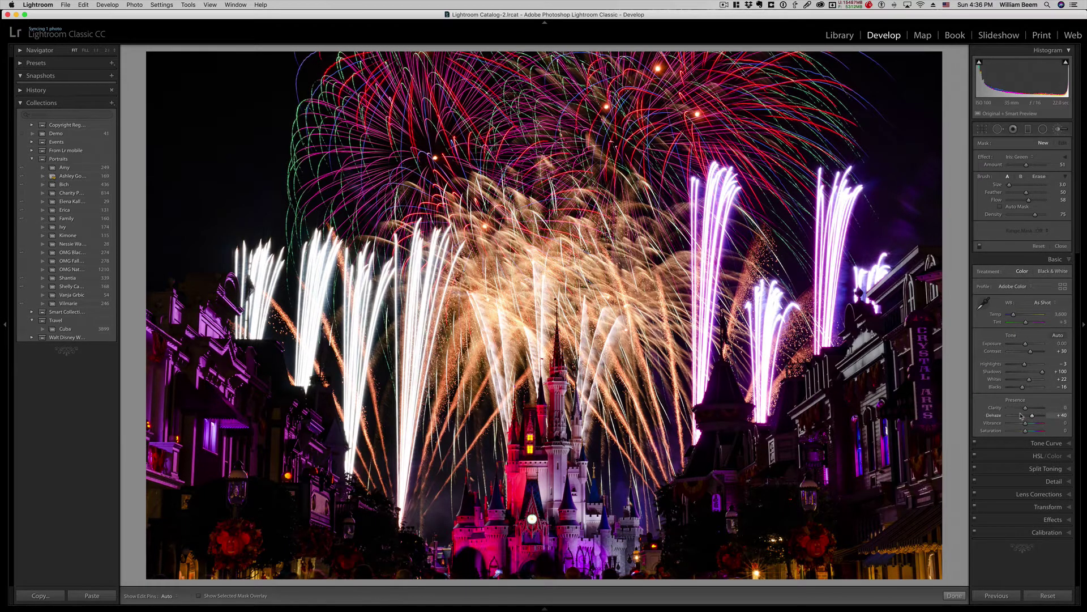
{"action": "left_click_drag", "start_coordinate": [1026, 410], "coordinate": [1028, 400]}
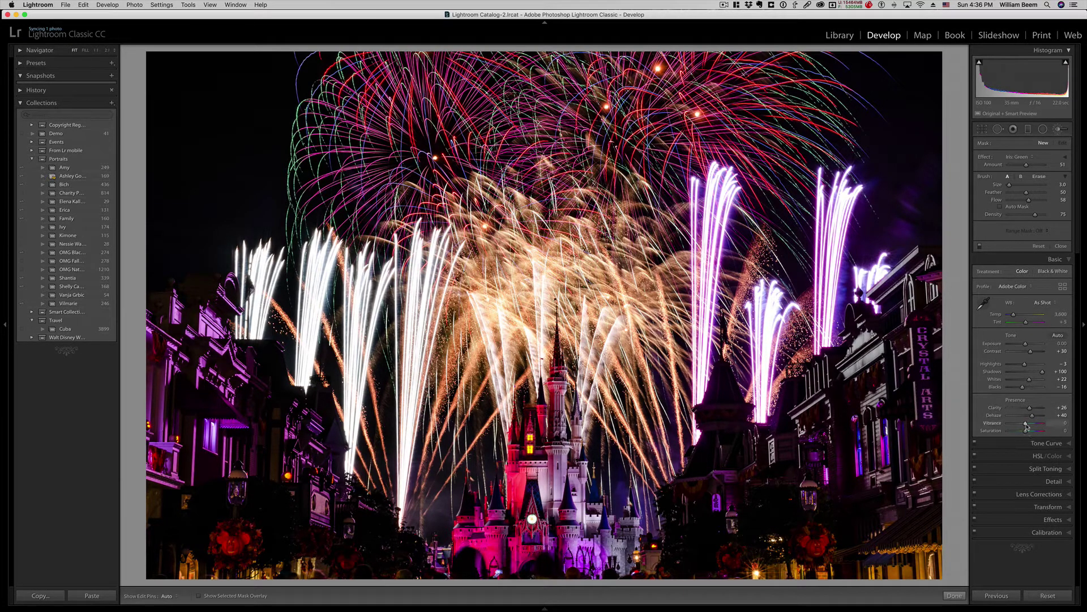
{"action": "left_click_drag", "start_coordinate": [1031, 424], "coordinate": [1033, 424]}
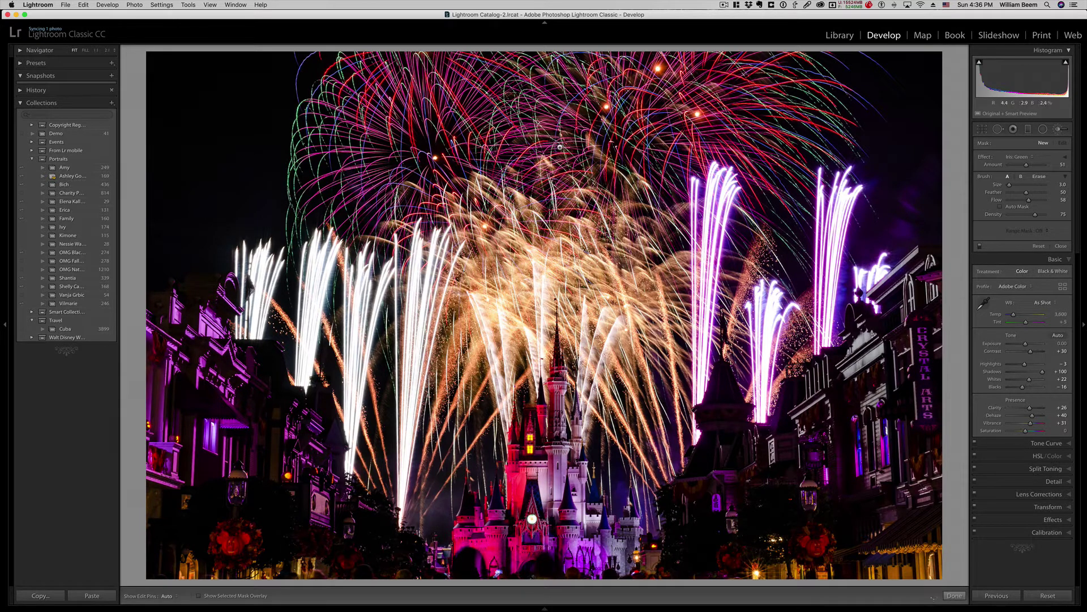
{"action": "left_click_drag", "start_coordinate": [566, 142], "coordinate": [559, 150]}
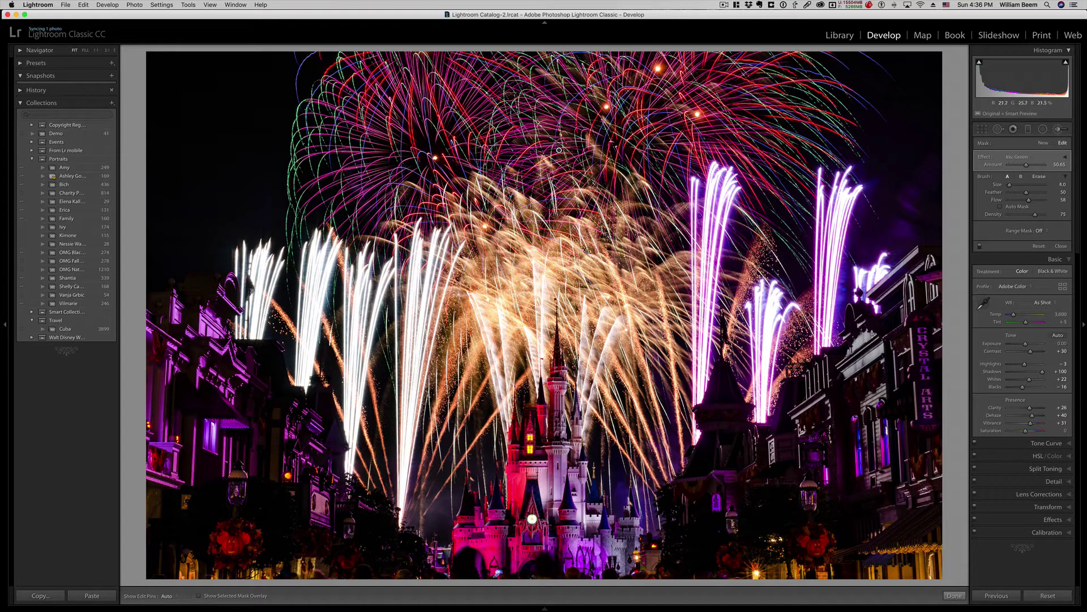
Step: Enlarge the Adjustment Brush to size 22 with the ] key
{"action": "key", "text": "bracketright"}
{"action": "key", "text": "bracketright"}
{"action": "key", "text": "bracketright"}
{"action": "key", "text": "h"}
{"action": "key", "text": "bracketright"}
{"action": "key", "text": "h"}
{"action": "key", "text": "bracketright"}
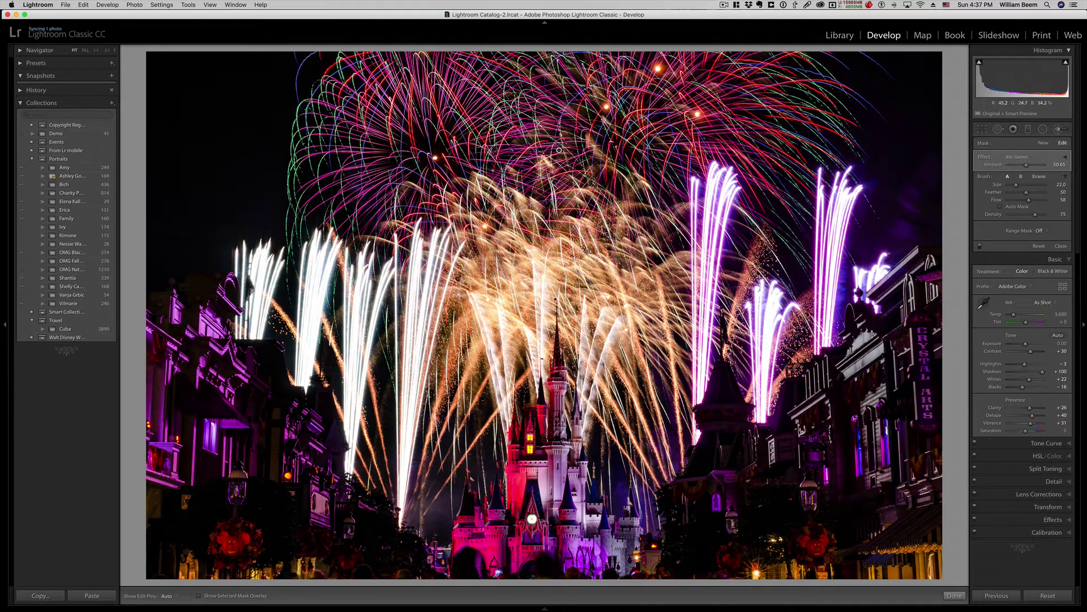
Step: Compare the edited photo against the original, then return to the edited view
{"action": "key", "text": "backslash"}
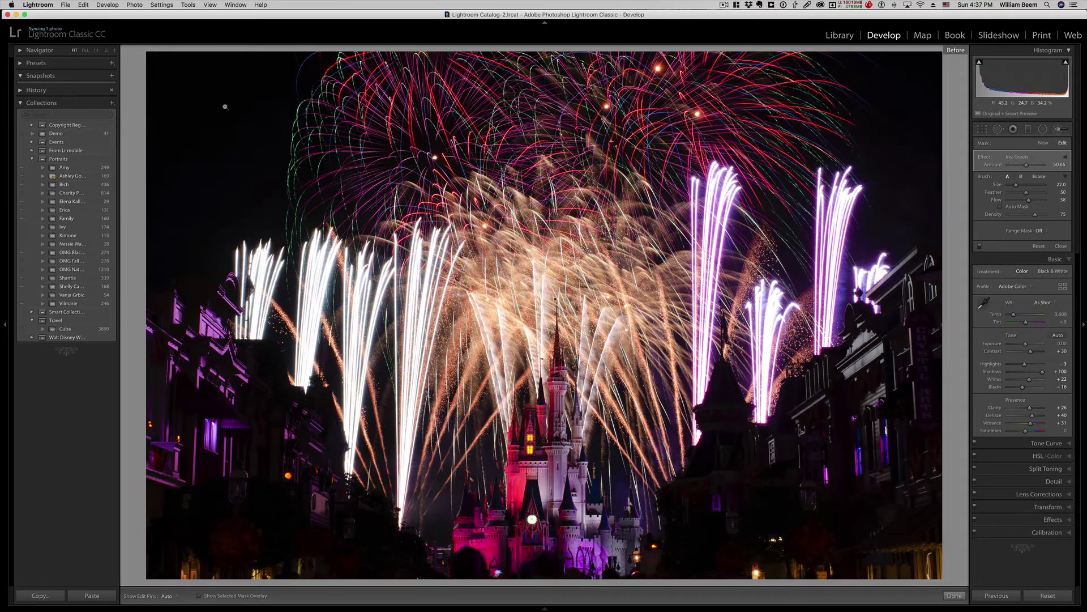
{"action": "key", "text": "backslash"}
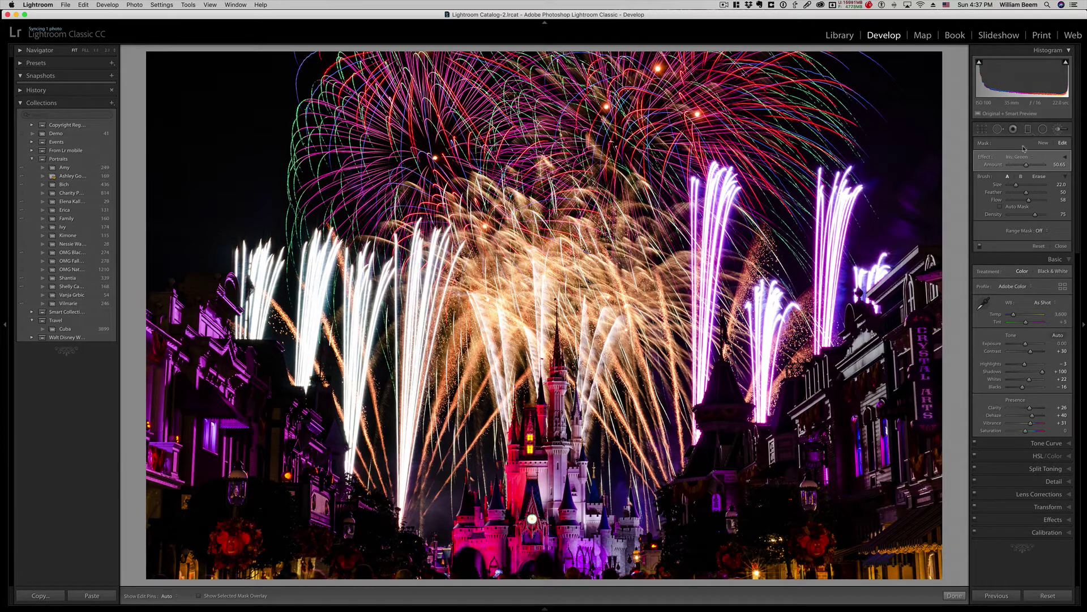
Step: Choose the Exposure brush effect at Amount 1.58 and paint over the bottom-left lamp and building
{"action": "left_click", "coordinate": [1059, 130]}
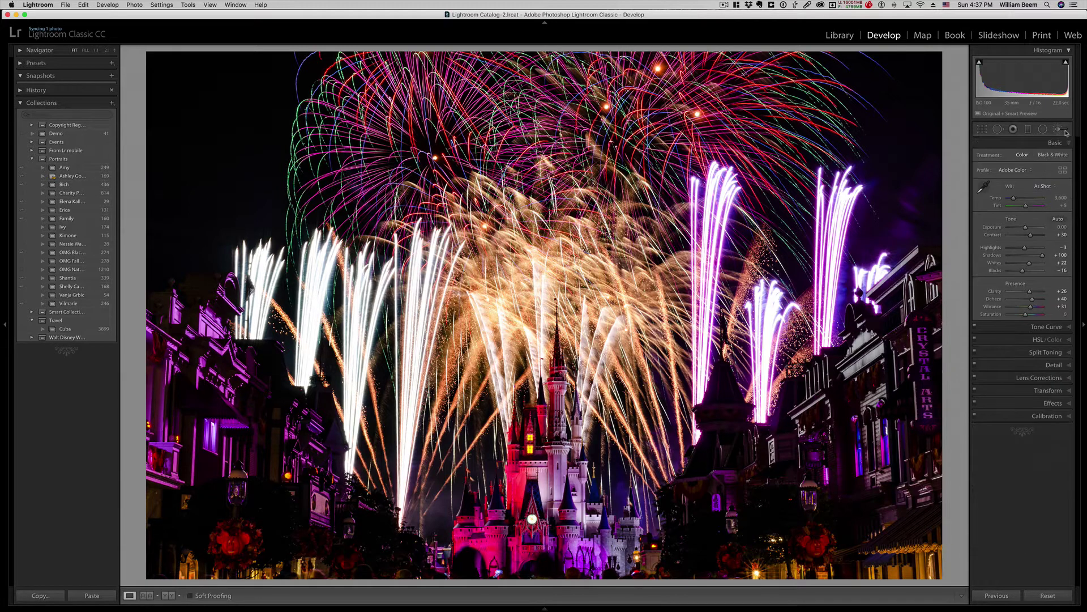
{"action": "left_click", "coordinate": [1063, 133]}
{"action": "left_click", "coordinate": [1024, 158]}
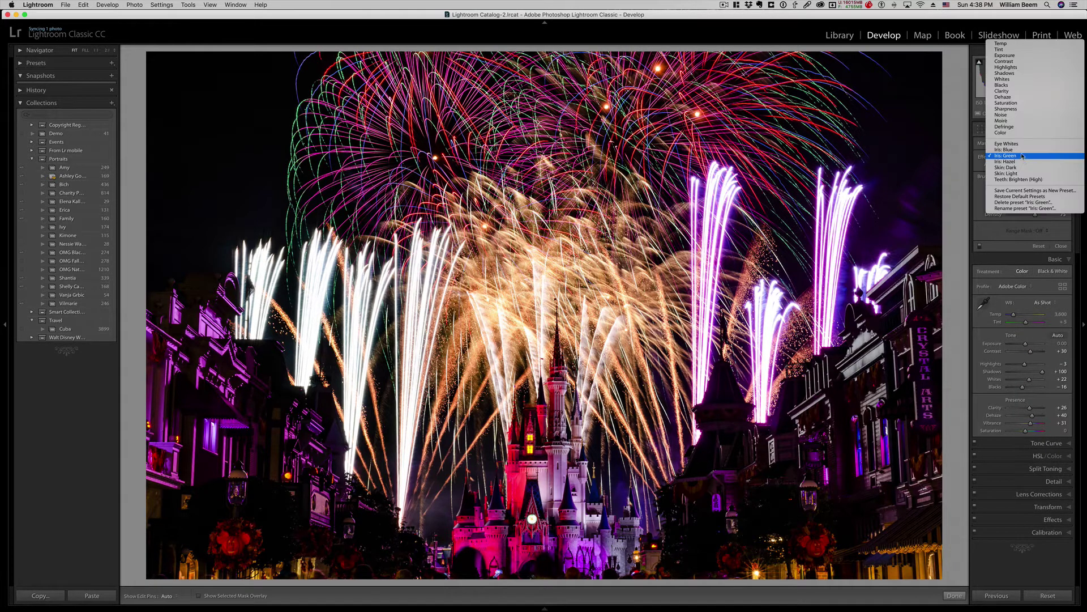
{"action": "left_click", "coordinate": [1003, 55]}
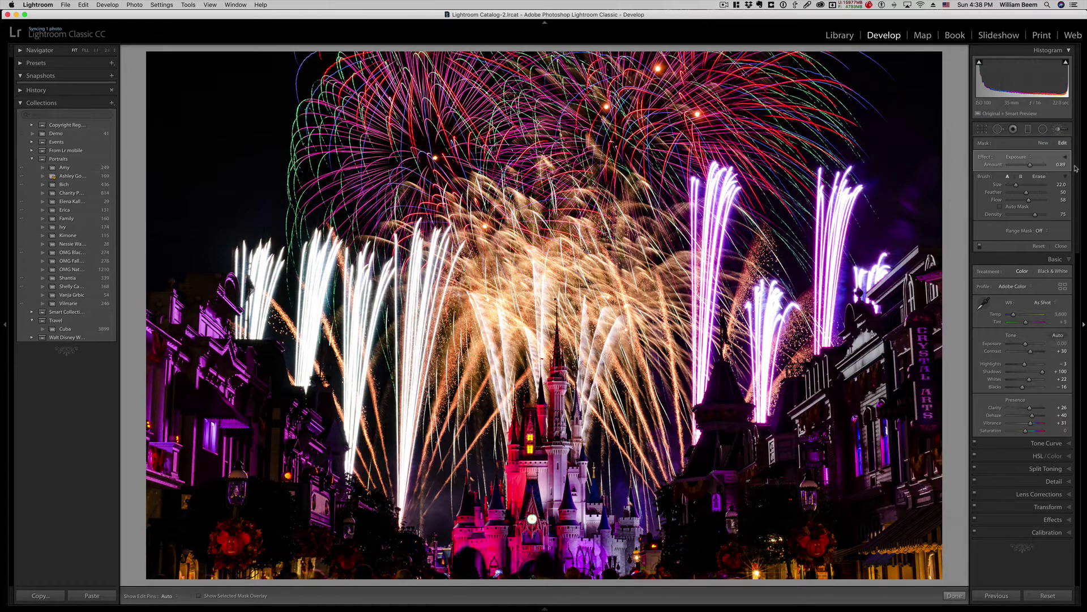
{"action": "left_click_drag", "start_coordinate": [1031, 168], "coordinate": [1030, 168]}
{"action": "left_click", "coordinate": [311, 528]}
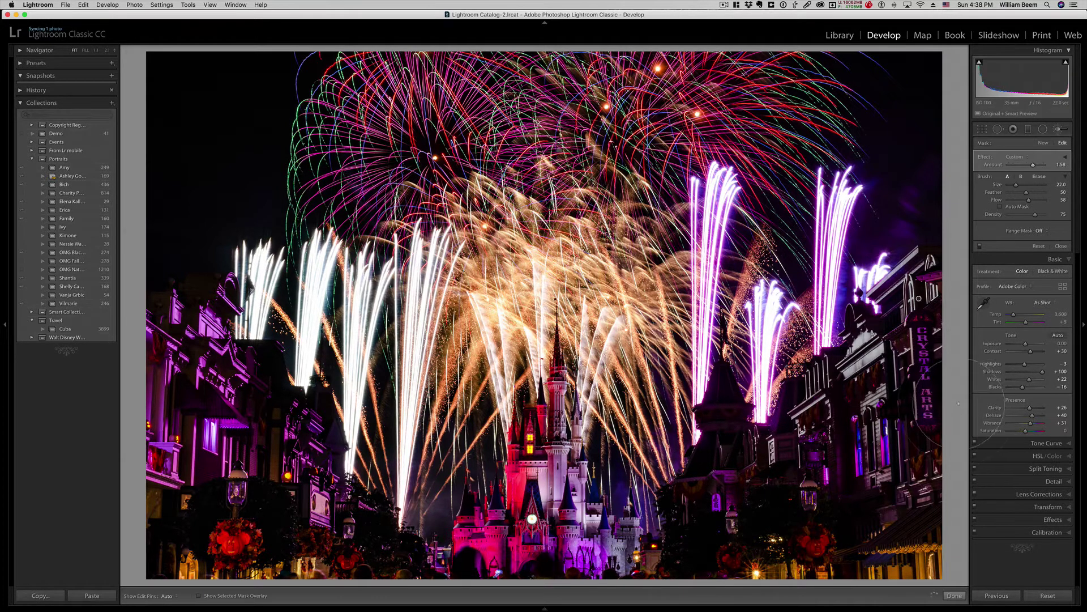
Step: With the mask overlay shown, brush the exposure boost over the right-side buildings and awning
{"action": "key", "text": "o"}
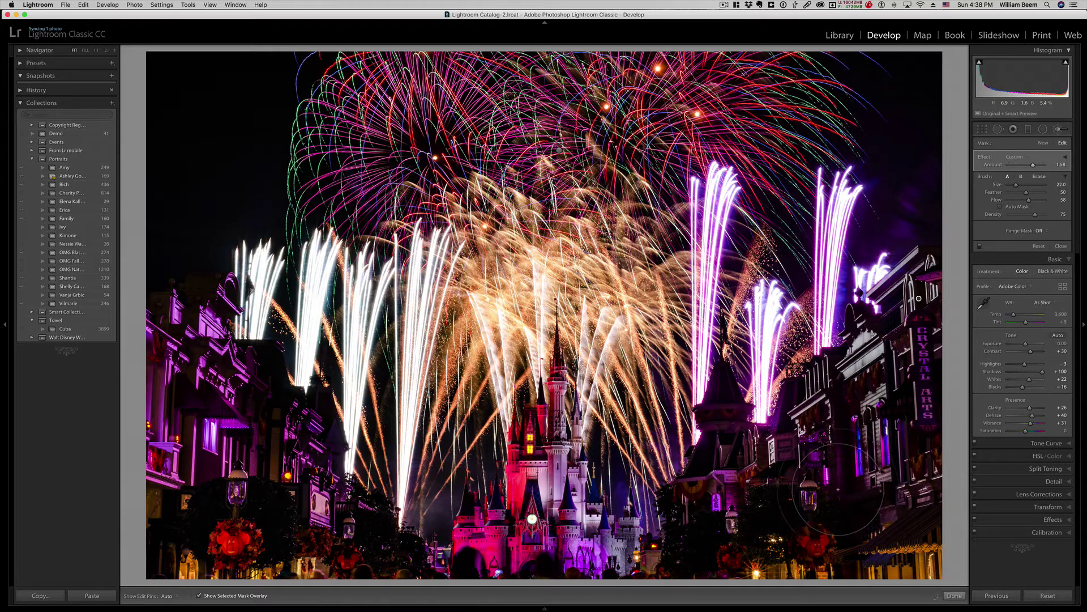
{"action": "key", "text": "h"}
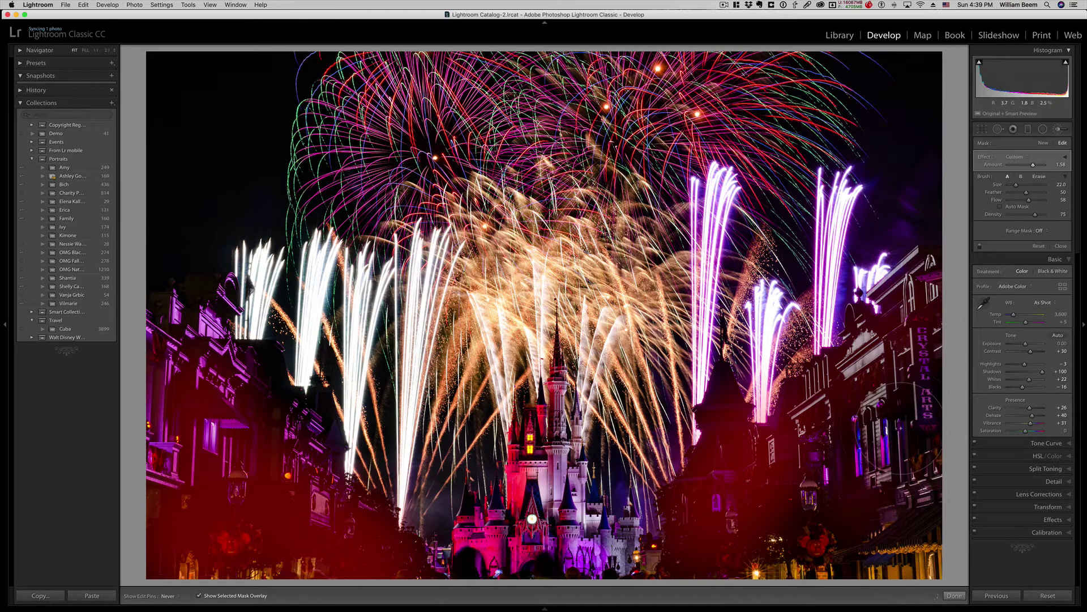
{"action": "mouse_move", "coordinate": [878, 510]}
{"action": "left_mouse_down"}
{"action": "mouse_move", "coordinate": [856, 408]}
{"action": "mouse_move", "coordinate": [883, 334]}
{"action": "mouse_move", "coordinate": [912, 301]}
{"action": "left_mouse_up"}
{"action": "key", "text": "h"}
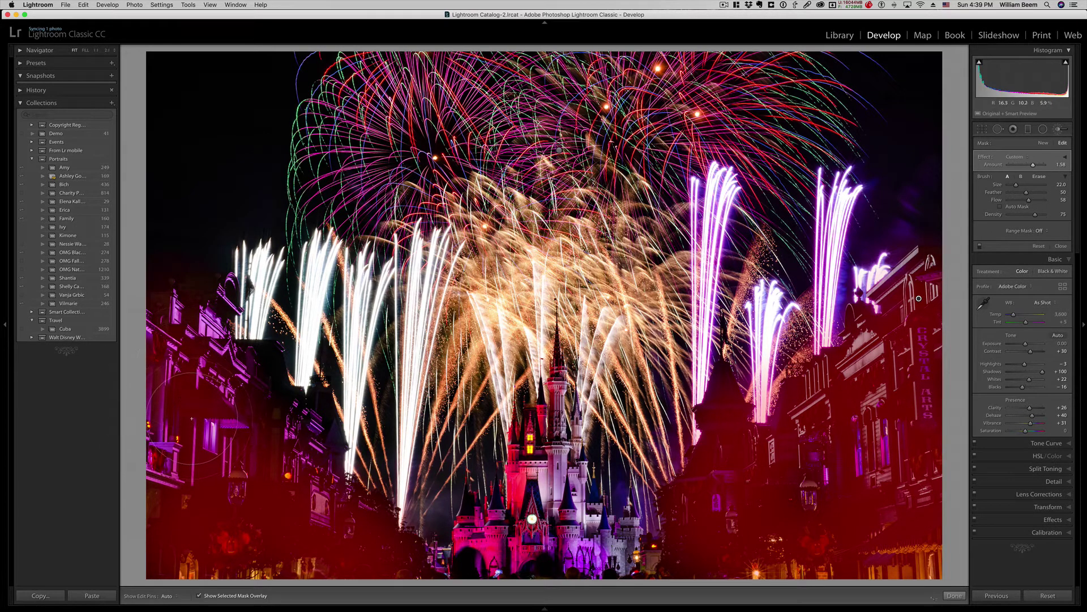
Step: Hide the mask overlay and pins, then view the Before version to compare the brightened buildings
{"action": "key", "text": "o"}
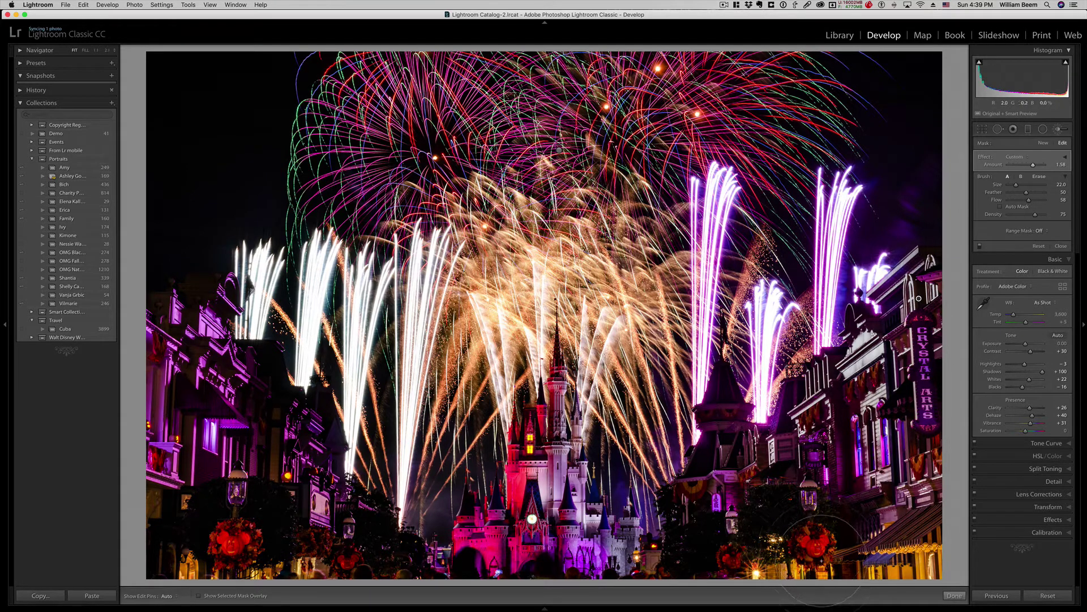
{"action": "key", "text": "h"}
{"action": "key", "text": "h"}
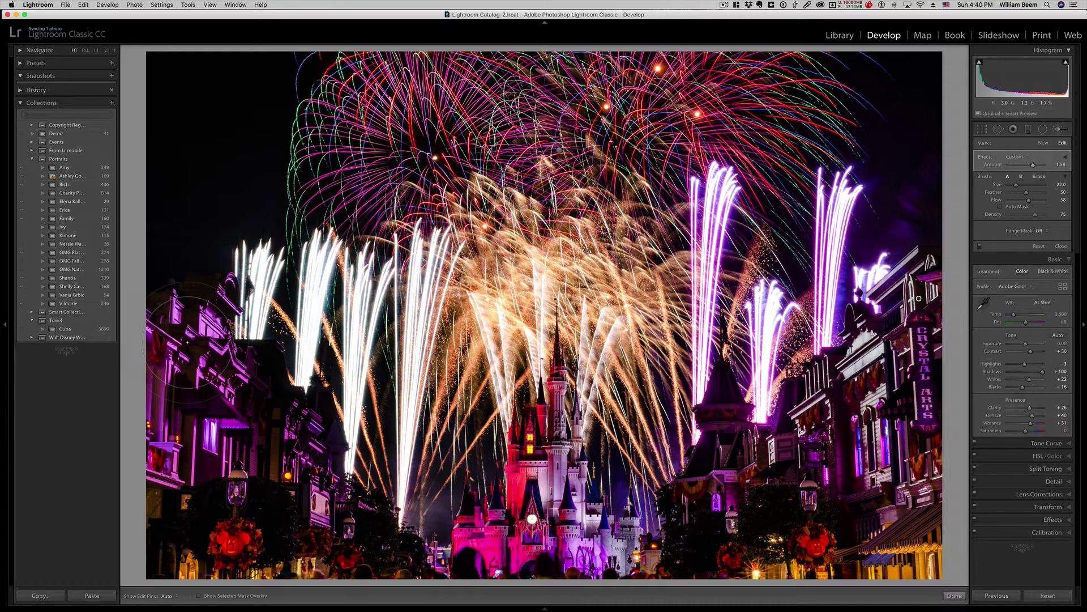
{"action": "key", "text": "backslash"}
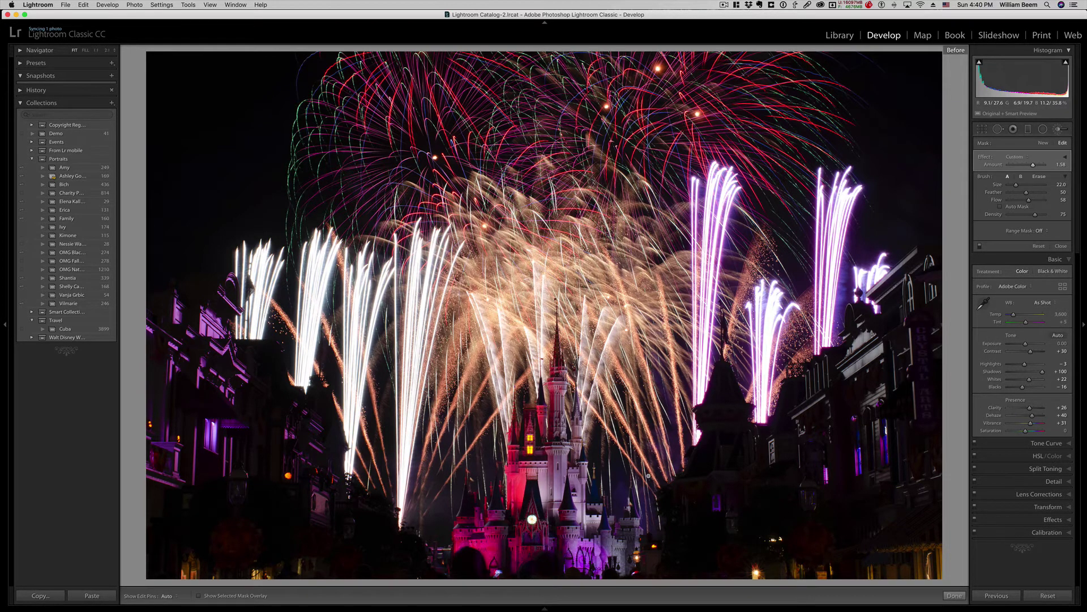
{"action": "key", "text": "backslash"}
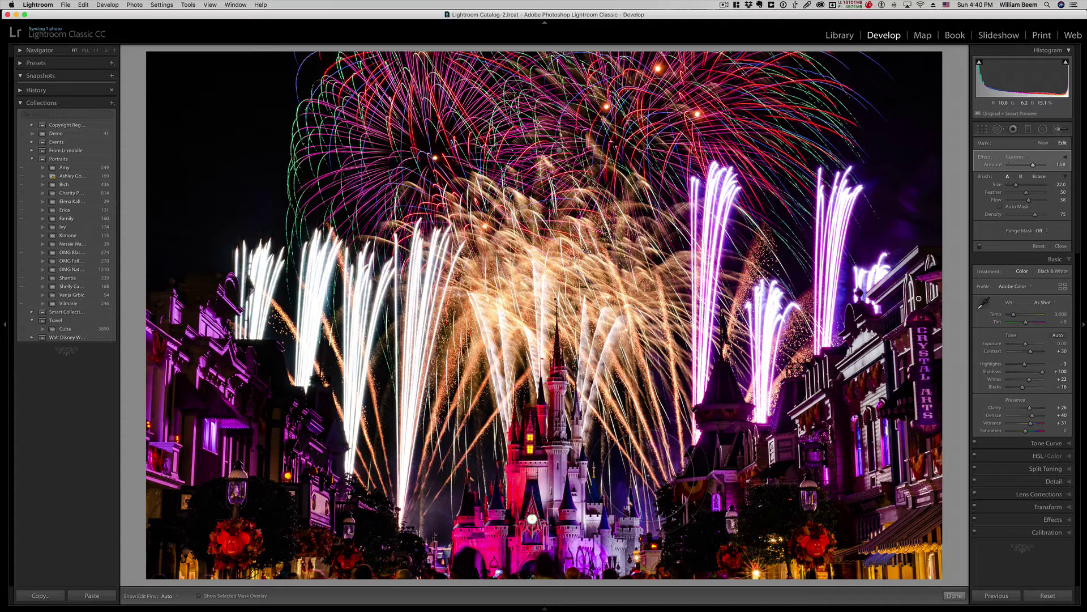